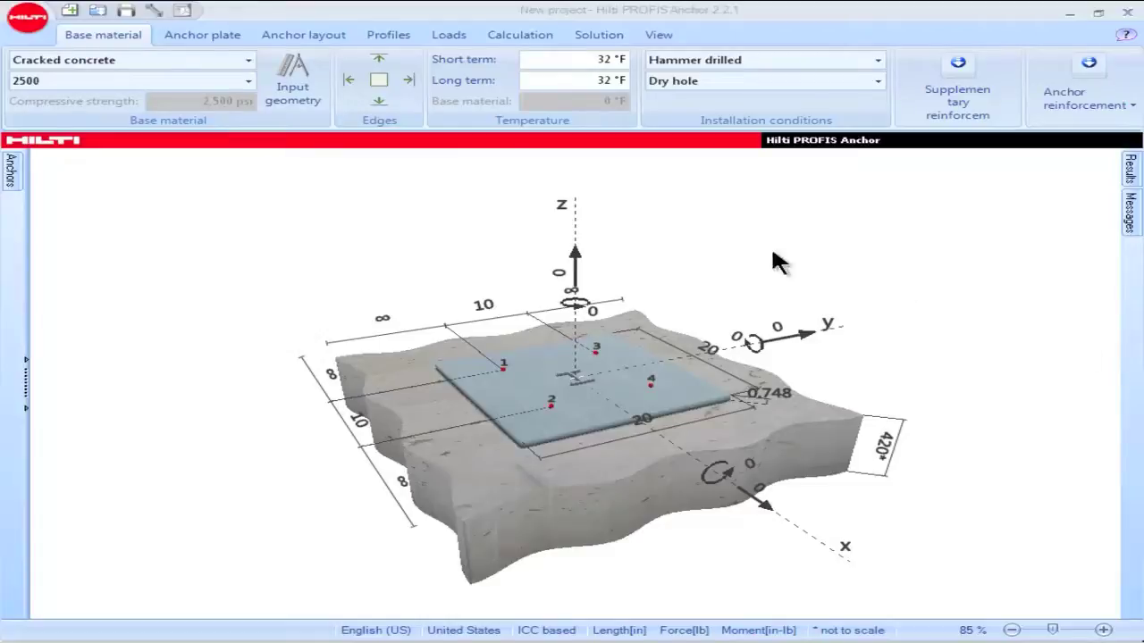
Keep the base material as cracked concrete and set its compressive strength class to 4000.
{"action": "left_click", "coordinate": [249, 59]}
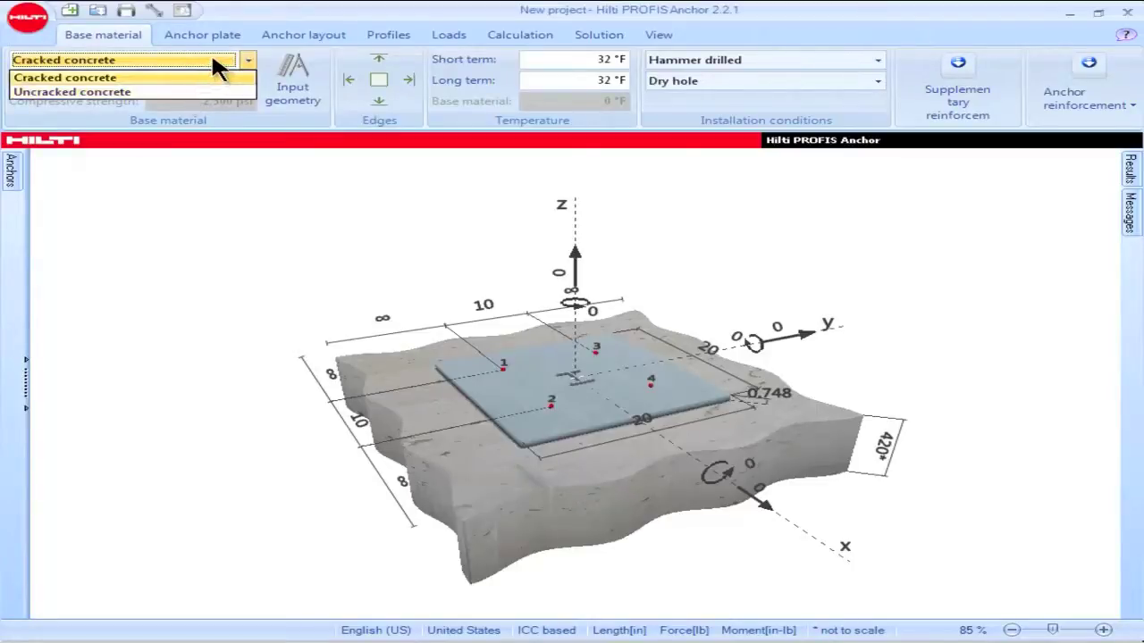
{"action": "left_click", "coordinate": [213, 61]}
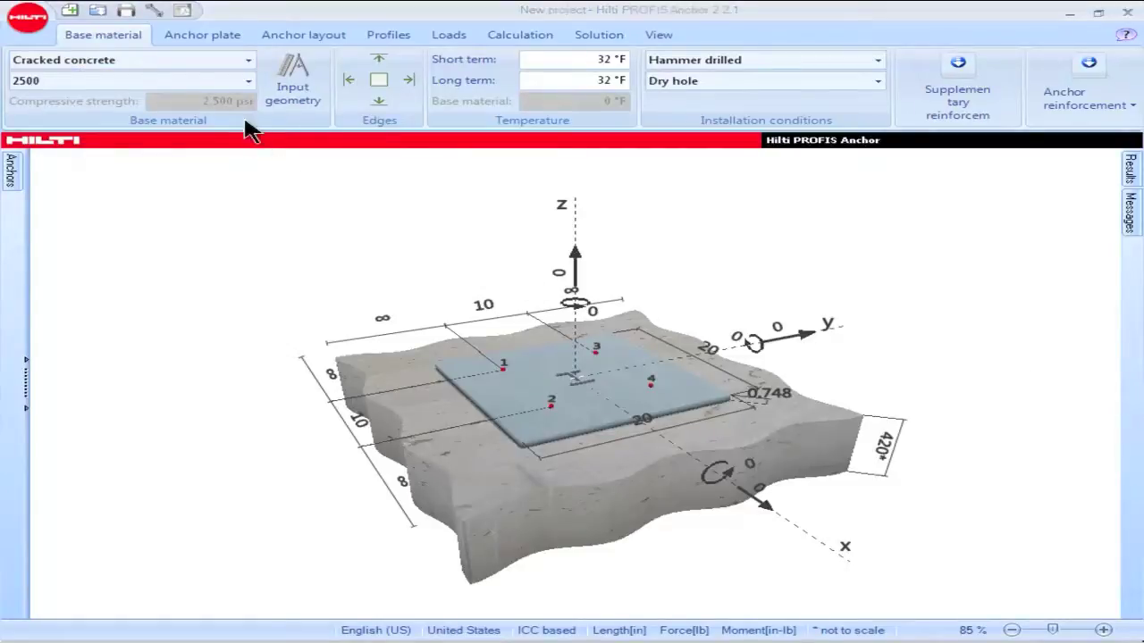
{"action": "left_click", "coordinate": [248, 81]}
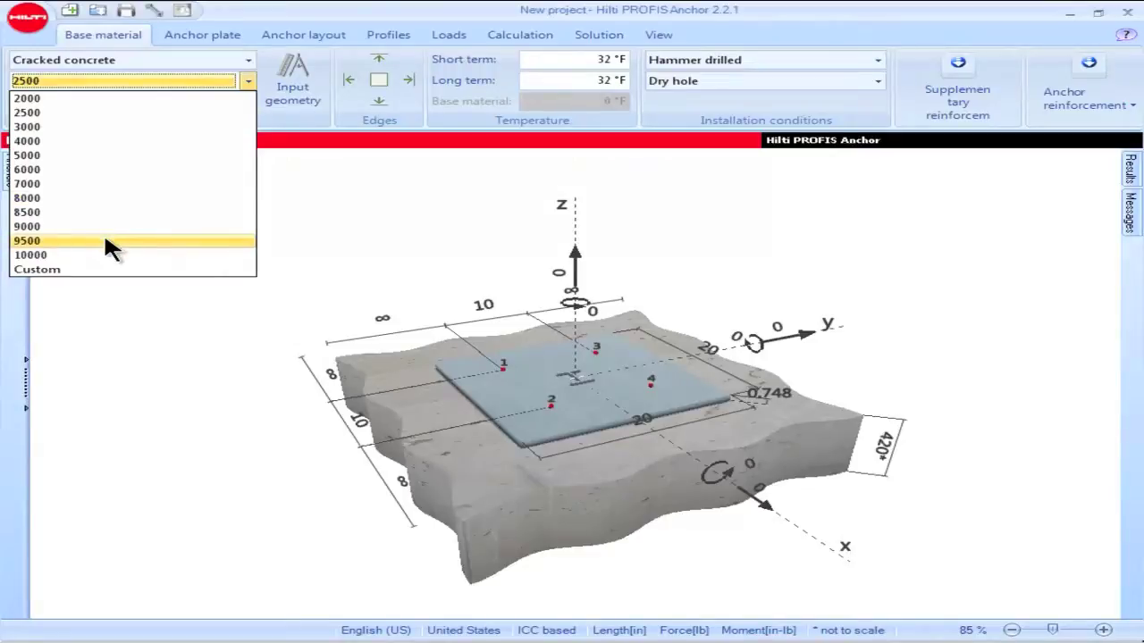
{"action": "left_click", "coordinate": [68, 141]}
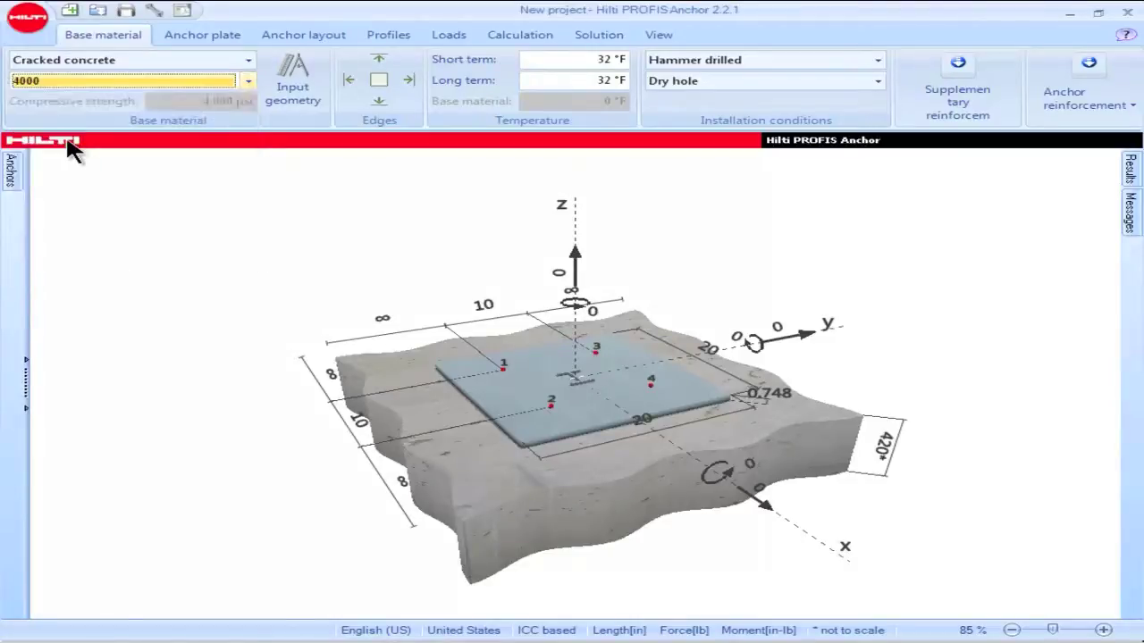
Switch the concrete strength class to Custom and set the compressive strength to 3500 psi.
{"action": "left_click", "coordinate": [247, 81]}
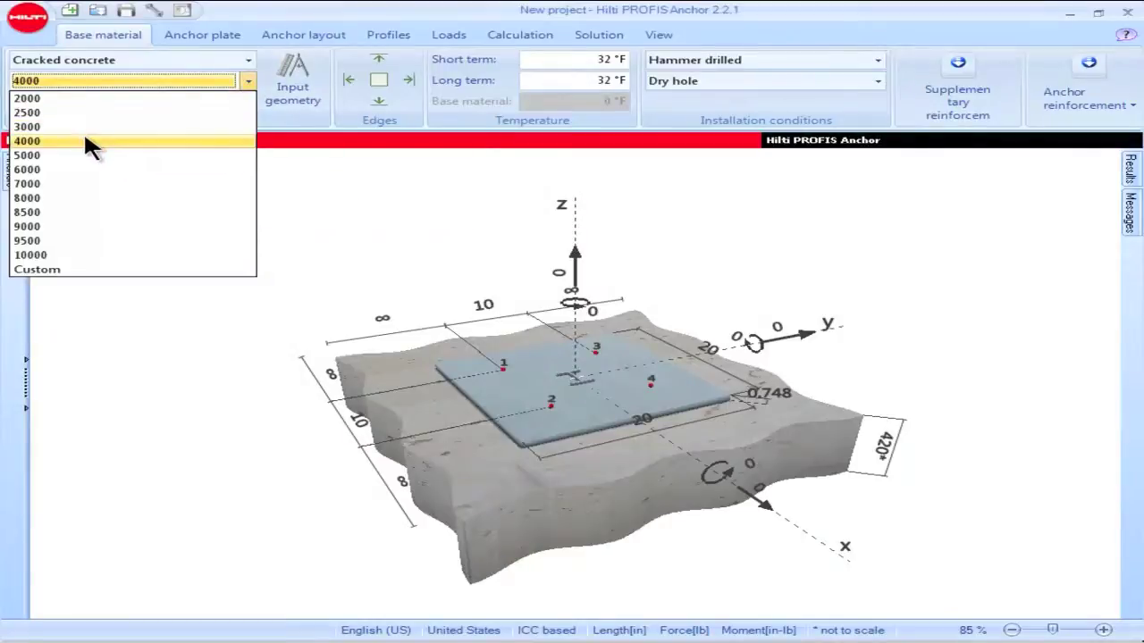
{"action": "left_click", "coordinate": [45, 269]}
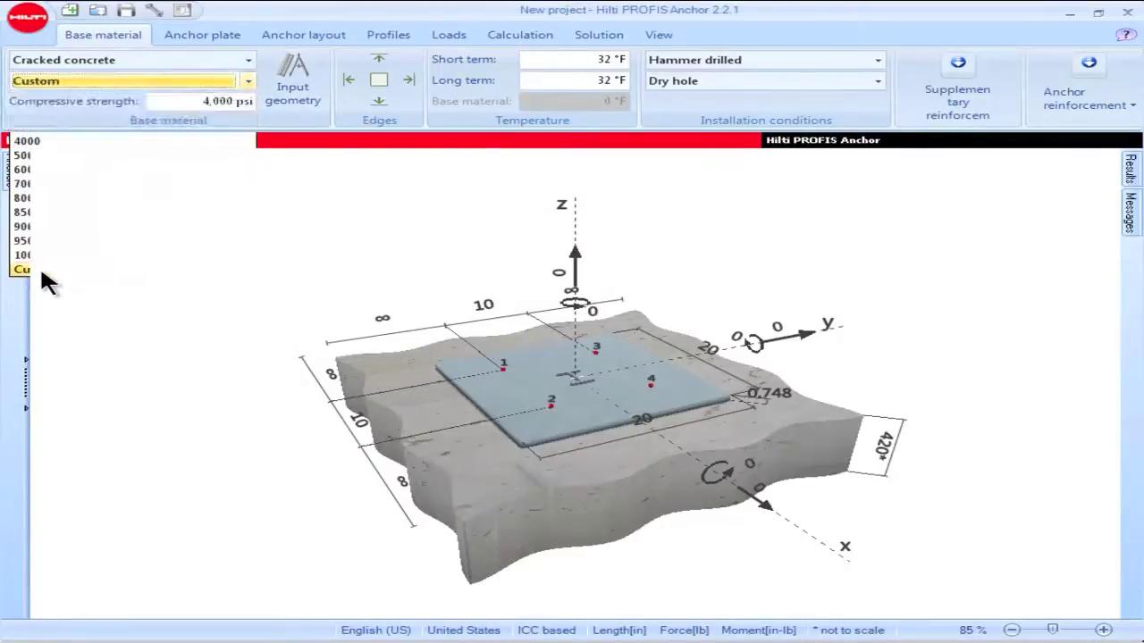
{"action": "left_click_drag", "start_coordinate": [195, 101], "coordinate": [255, 101]}
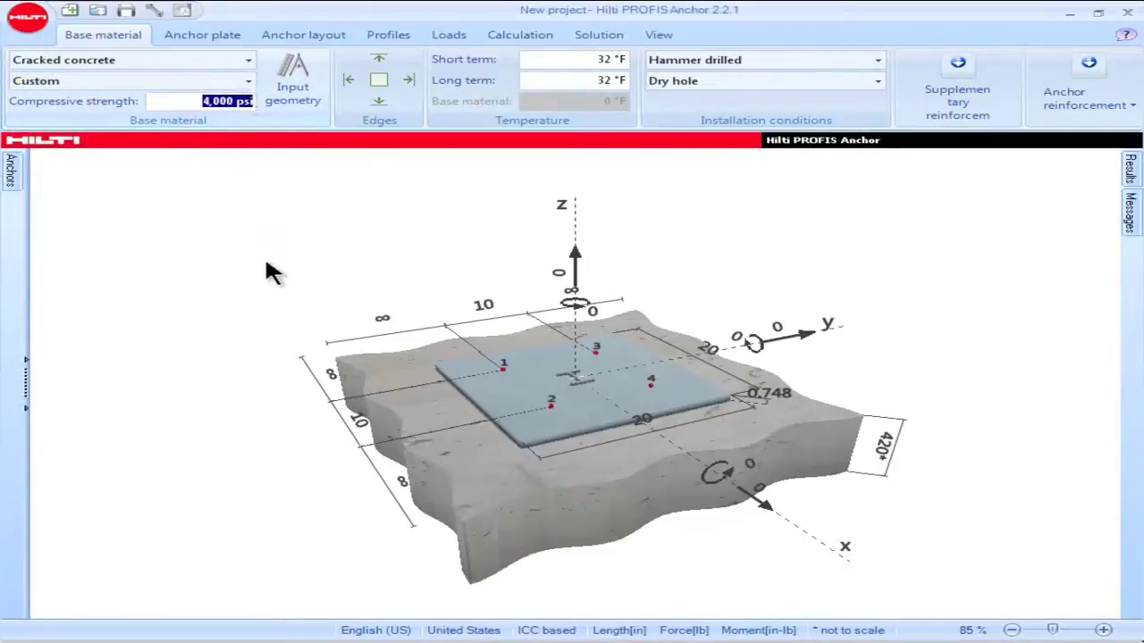
{"action": "type", "text": "3500"}
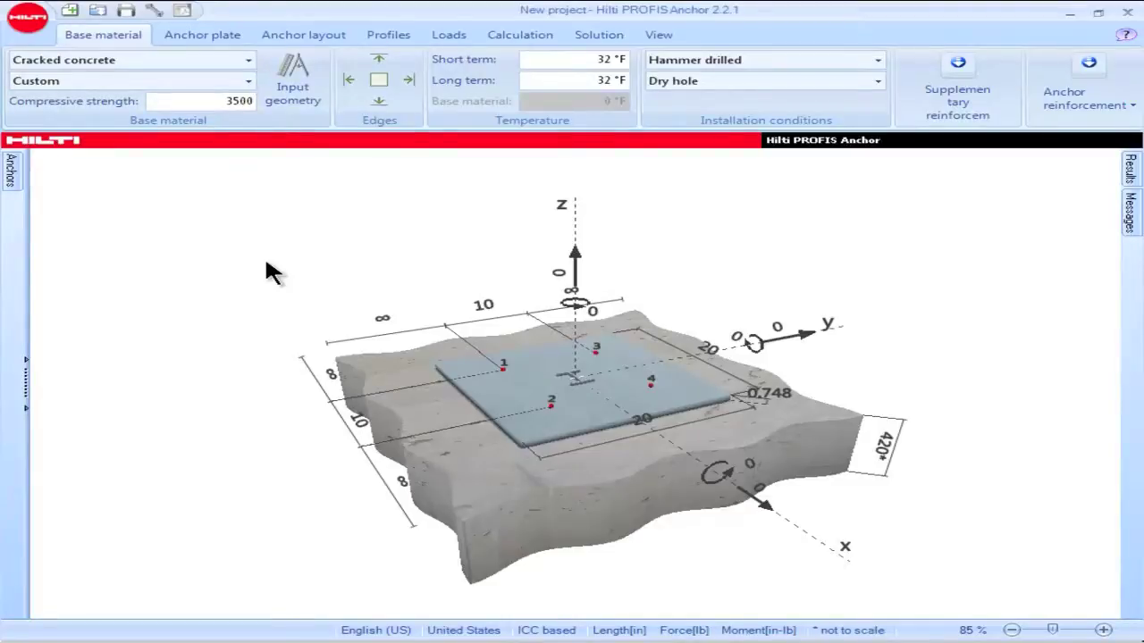
{"action": "key", "text": "Return"}
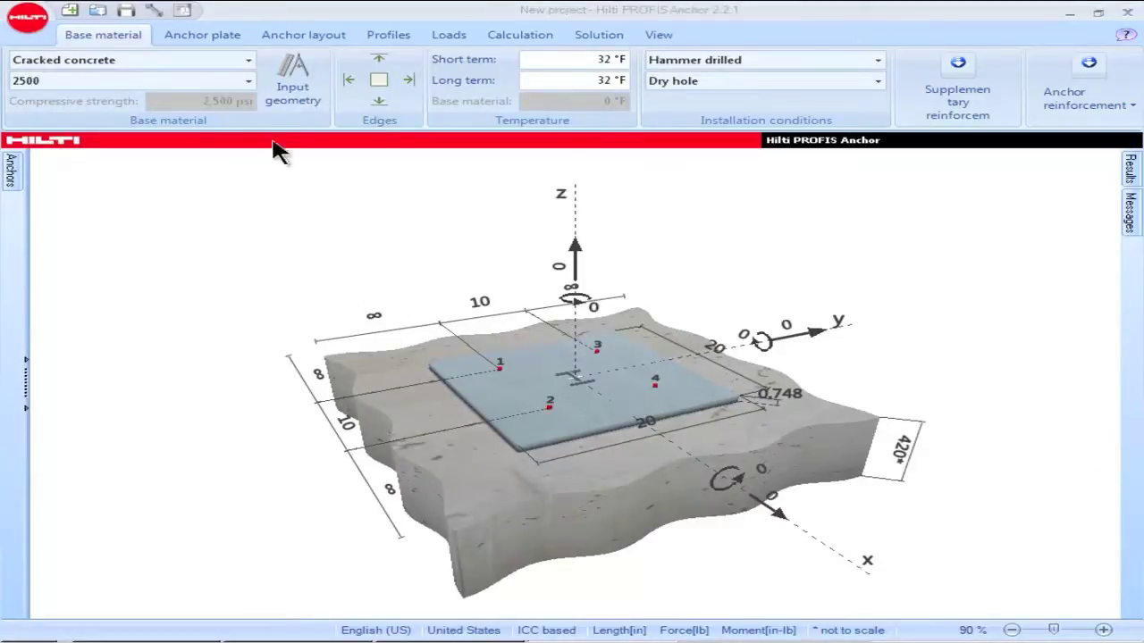
Set the concrete slab thickness to 15 in in the 3D model.
{"action": "left_click", "coordinate": [287, 92]}
{"action": "left_click", "coordinate": [902, 455]}
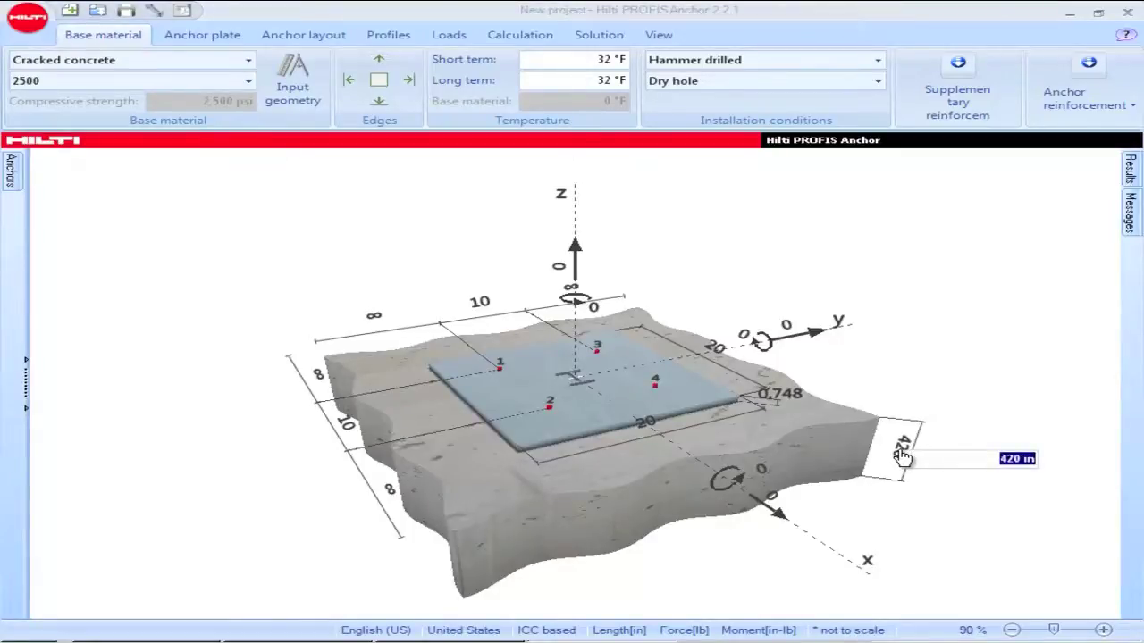
{"action": "type", "text": "15"}
{"action": "key", "text": "Return"}
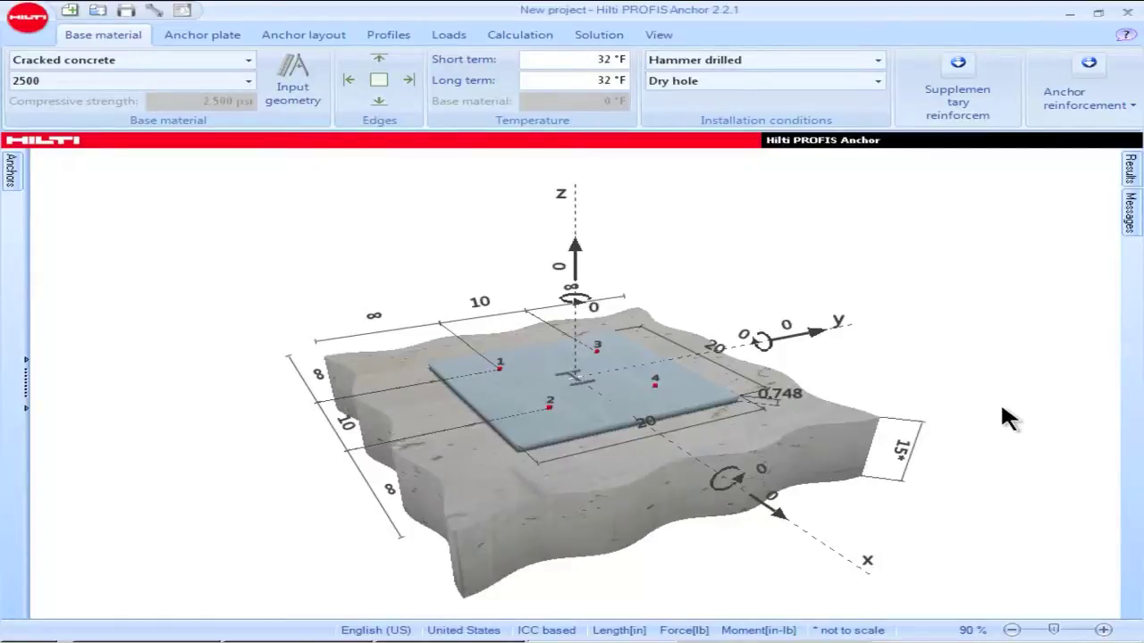
Replace the infinite edge distance on the -y side of the slab with a finite distance of 10 in.
{"action": "left_click", "coordinate": [375, 322]}
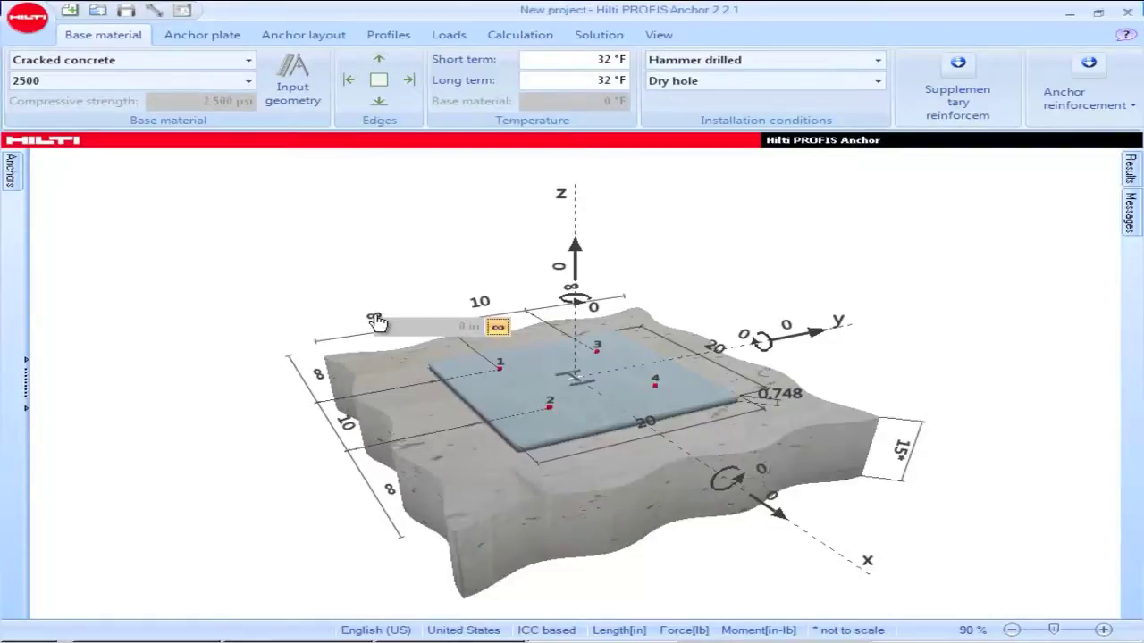
{"action": "left_click", "coordinate": [494, 327]}
{"action": "left_click", "coordinate": [476, 326]}
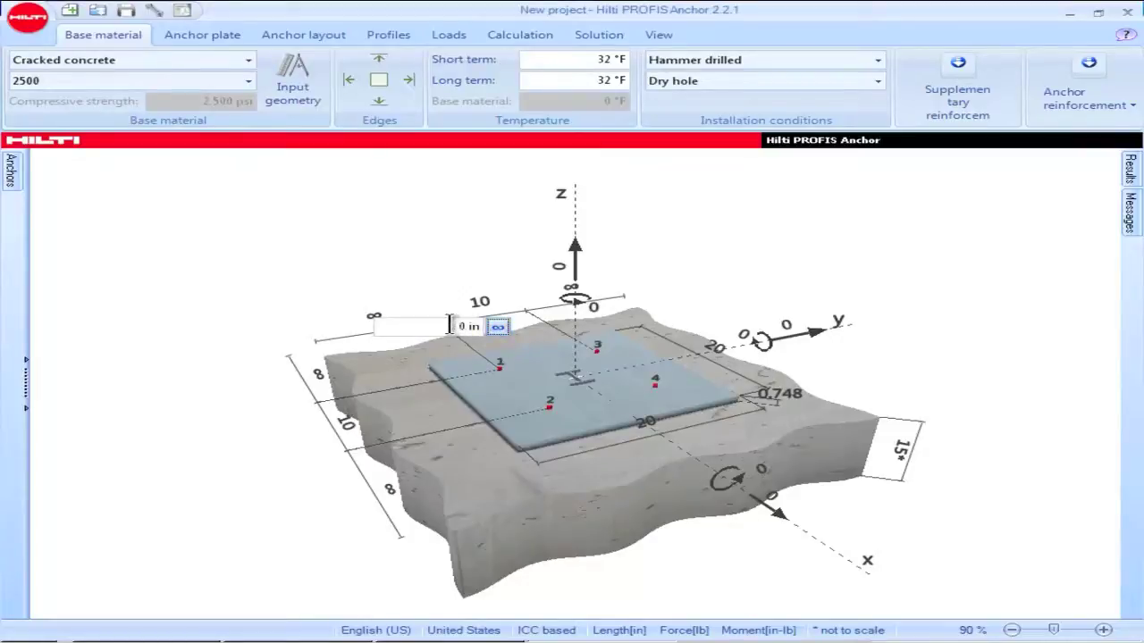
{"action": "type", "text": "10"}
{"action": "key", "text": "Return"}
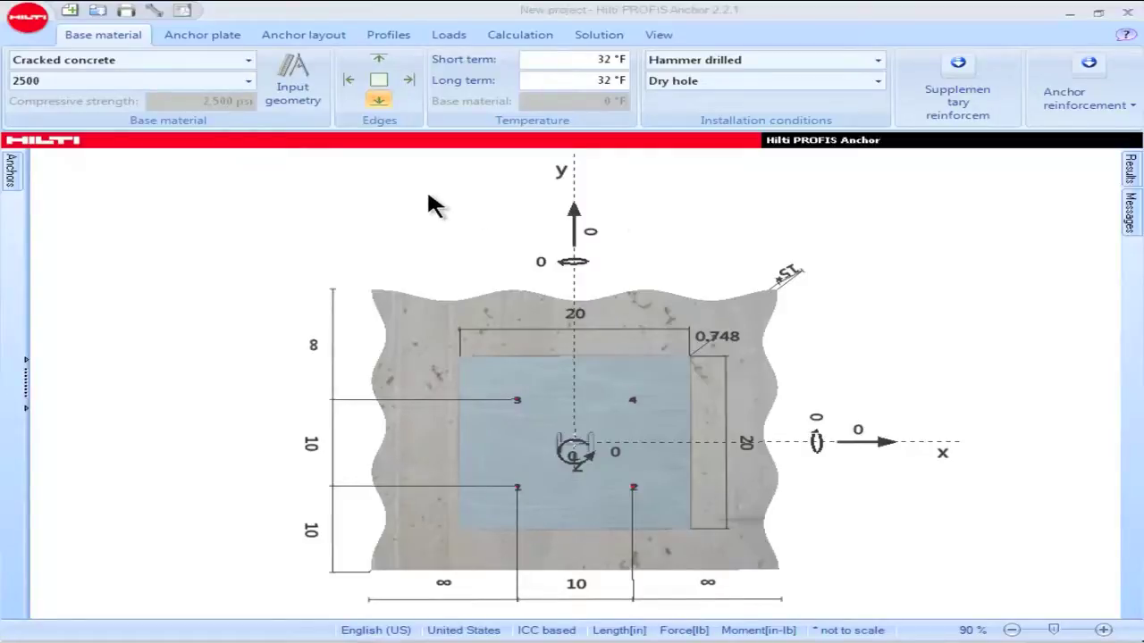
{"action": "left_click", "coordinate": [409, 79]}
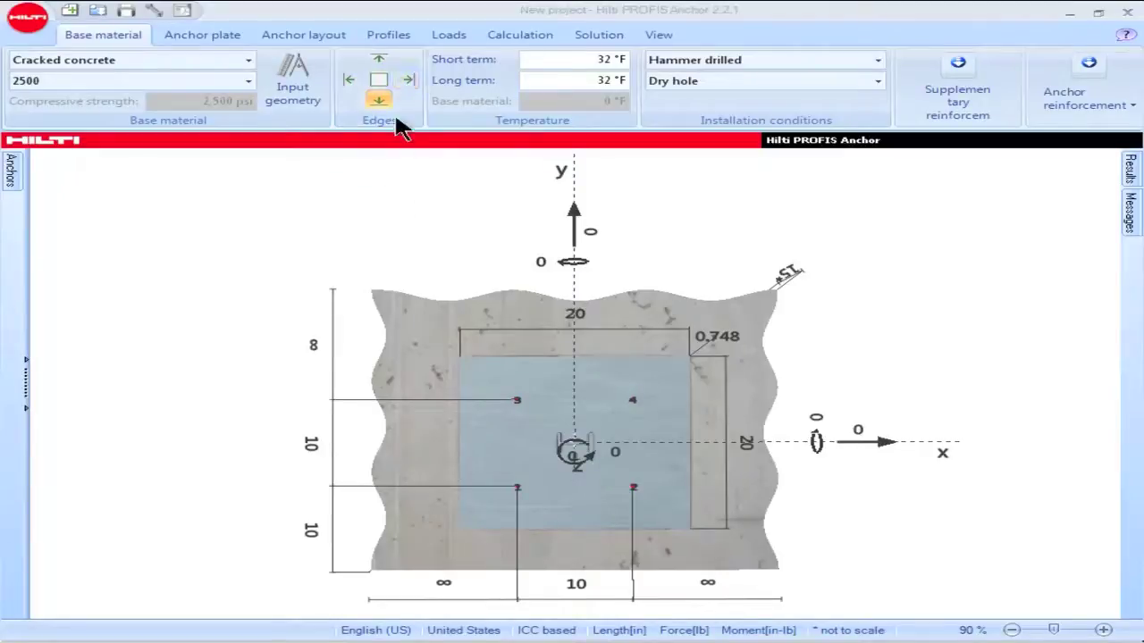
{"action": "left_click", "coordinate": [383, 64]}
{"action": "left_click", "coordinate": [379, 102]}
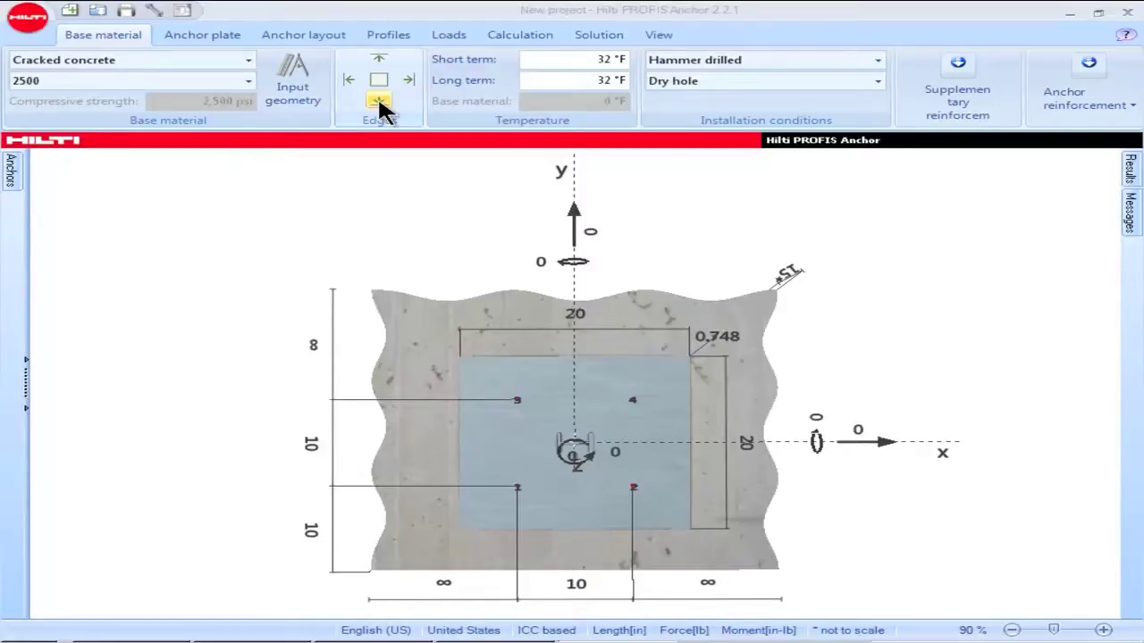
{"action": "left_click", "coordinate": [378, 102]}
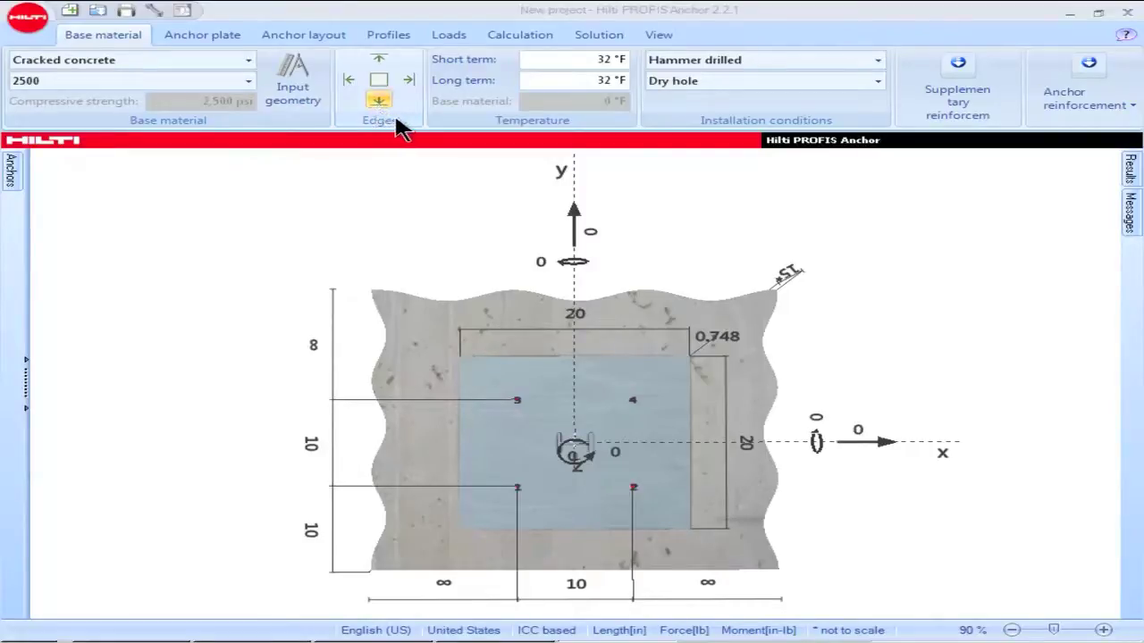
Add a finite concrete edge on the +y side of the slab and set its edge distance to 10 in.
{"action": "left_click", "coordinate": [379, 59]}
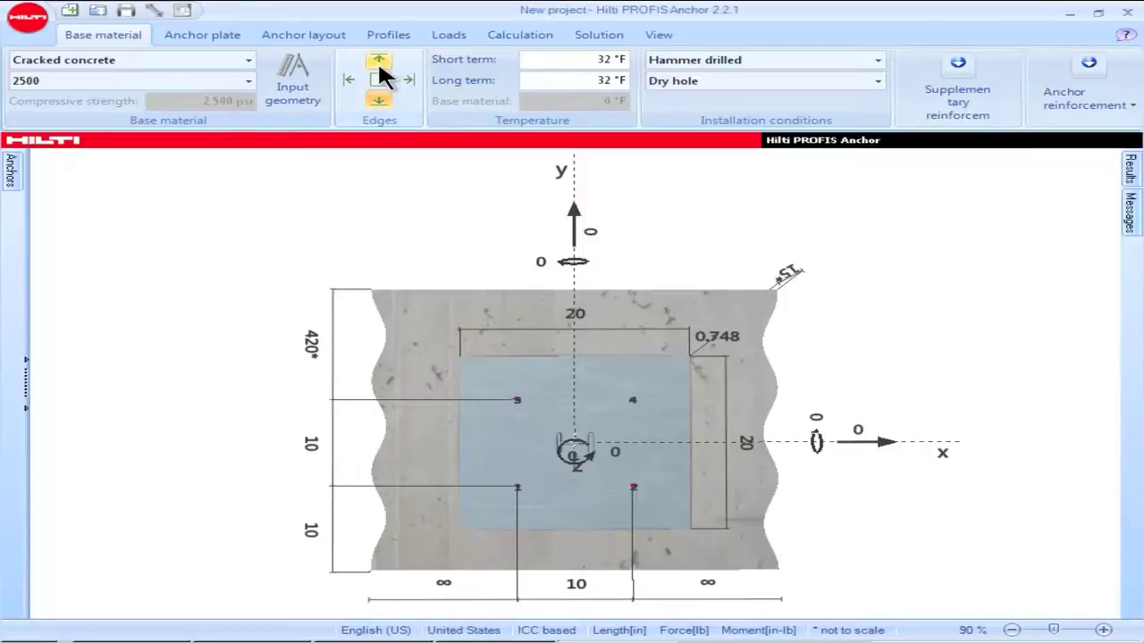
{"action": "left_click", "coordinate": [310, 346]}
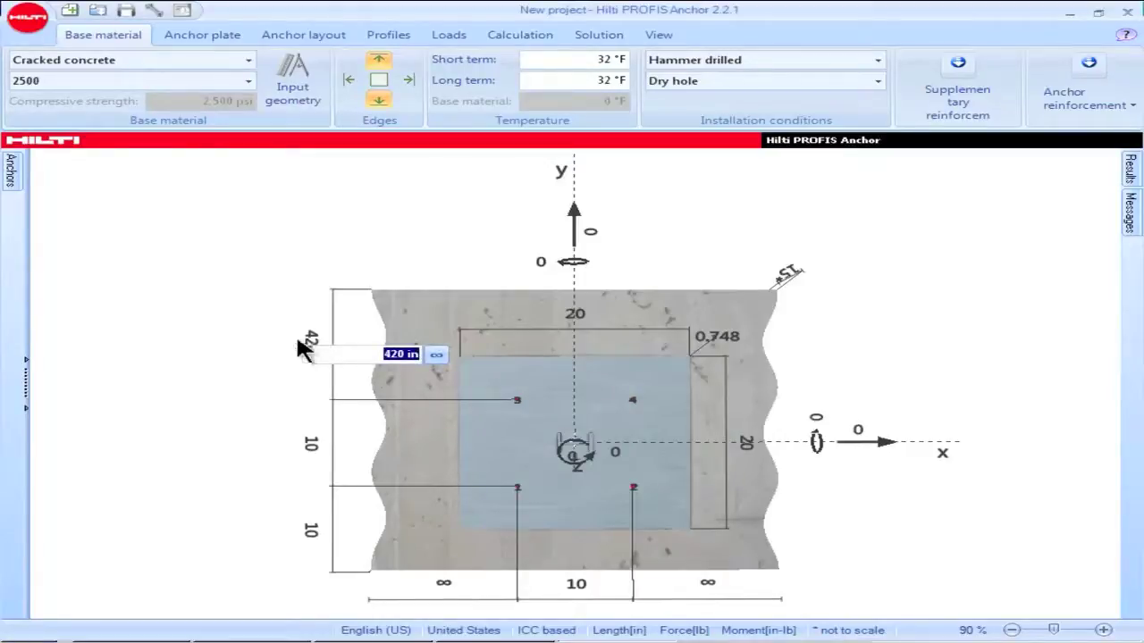
{"action": "type", "text": "1"}
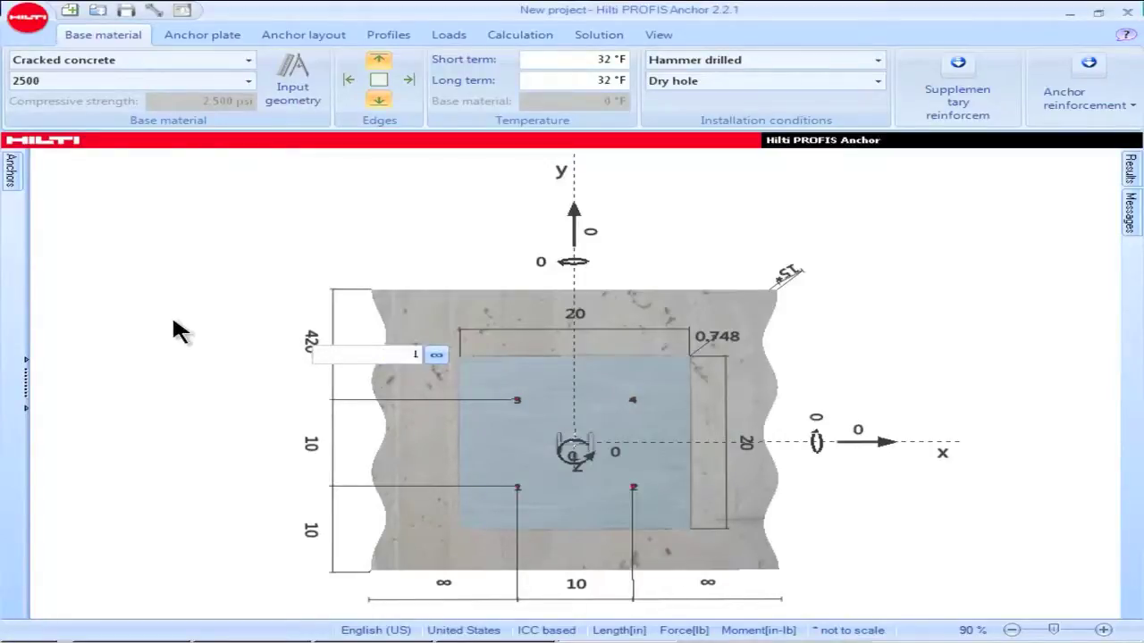
{"action": "type", "text": "0"}
{"action": "key", "text": "Return"}
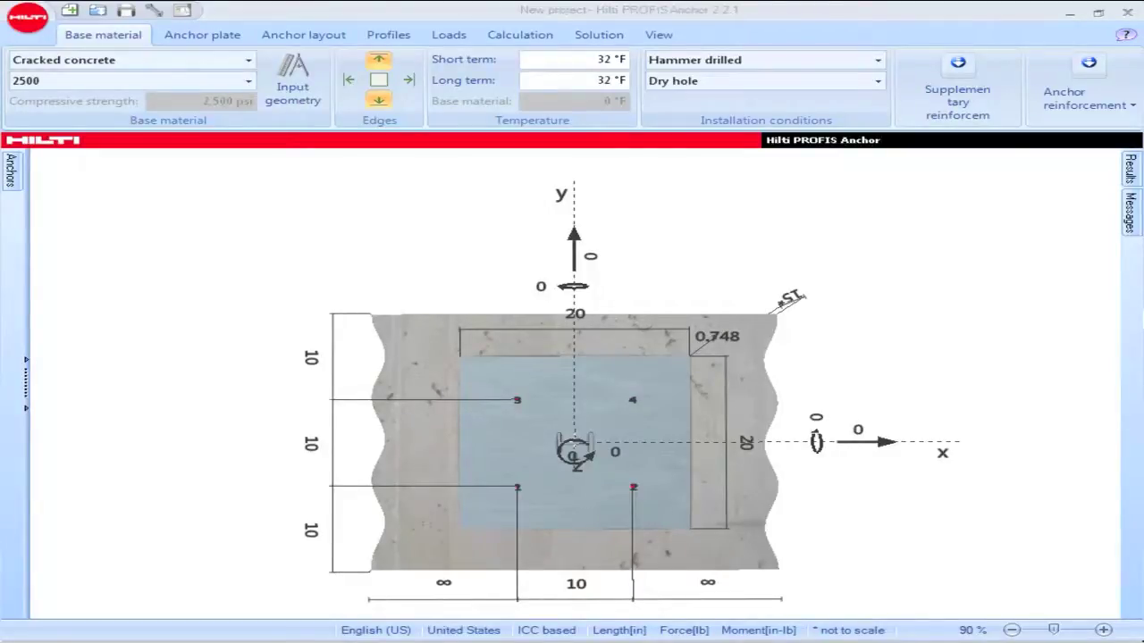
In the base material geometry, set the edge distance y to 12 in and accept the change.
{"action": "left_click", "coordinate": [304, 100]}
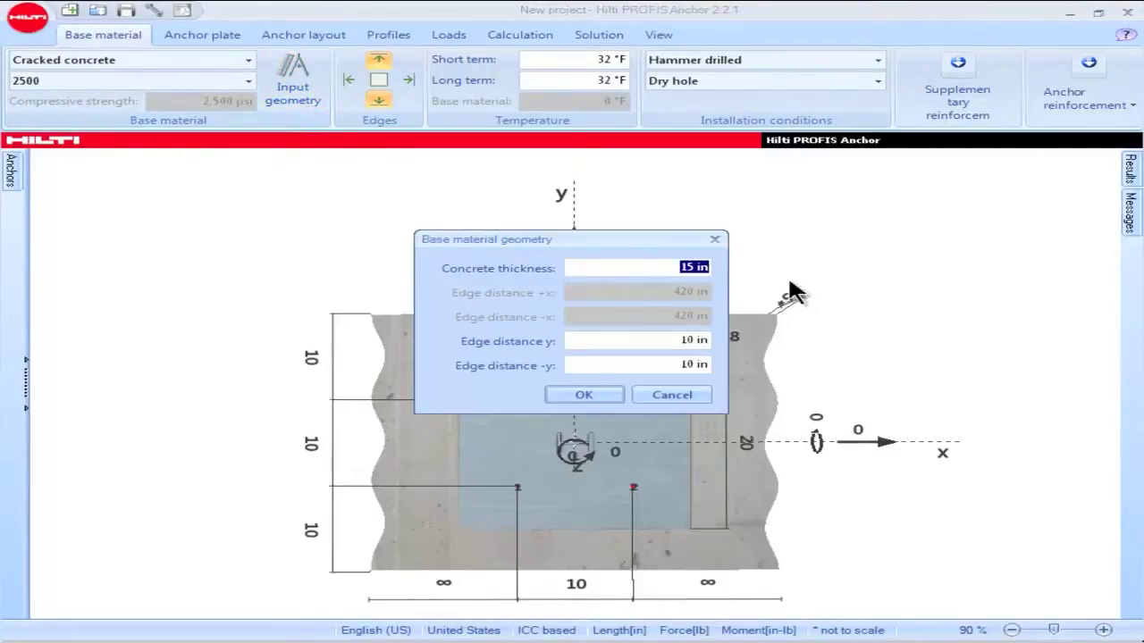
{"action": "left_click_drag", "start_coordinate": [670, 339], "coordinate": [724, 344]}
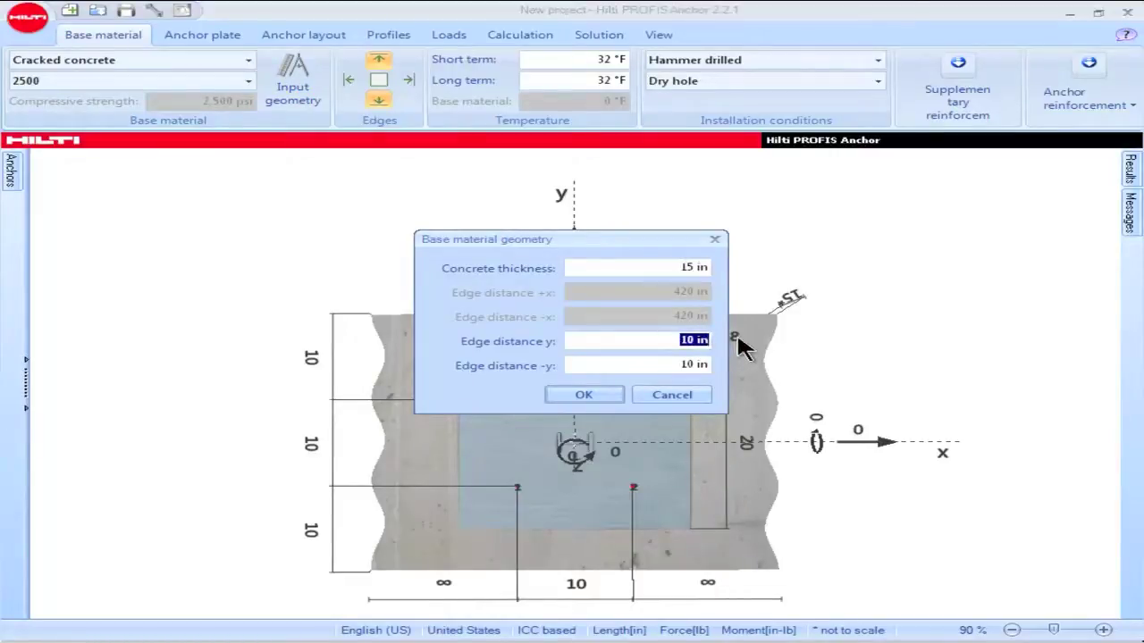
{"action": "type", "text": "12"}
{"action": "left_click", "coordinate": [584, 395]}
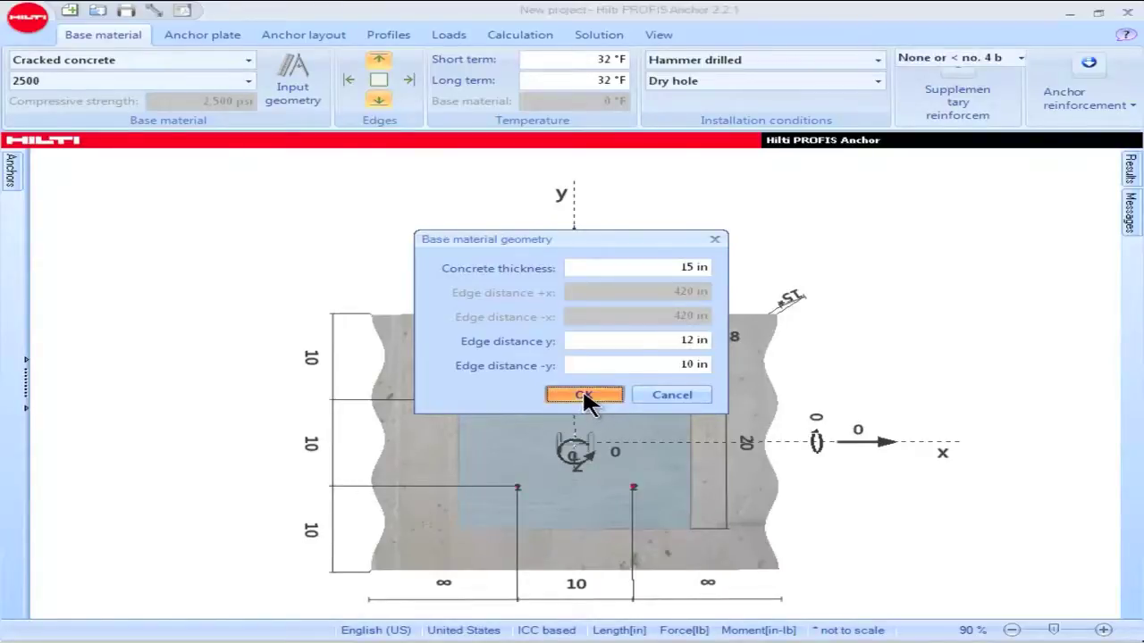
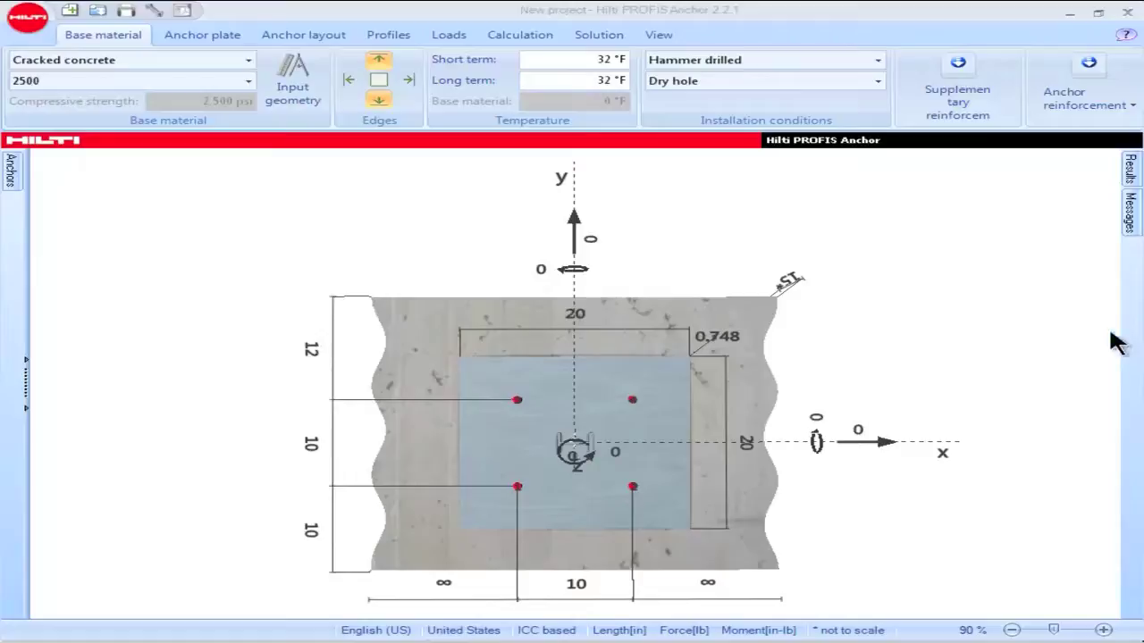
Set the short-term temperature to 176 °F and the long-term temperature to 122 °F.
{"action": "left_click", "coordinate": [580, 58]}
{"action": "left_click_drag", "start_coordinate": [580, 58], "coordinate": [628, 60]}
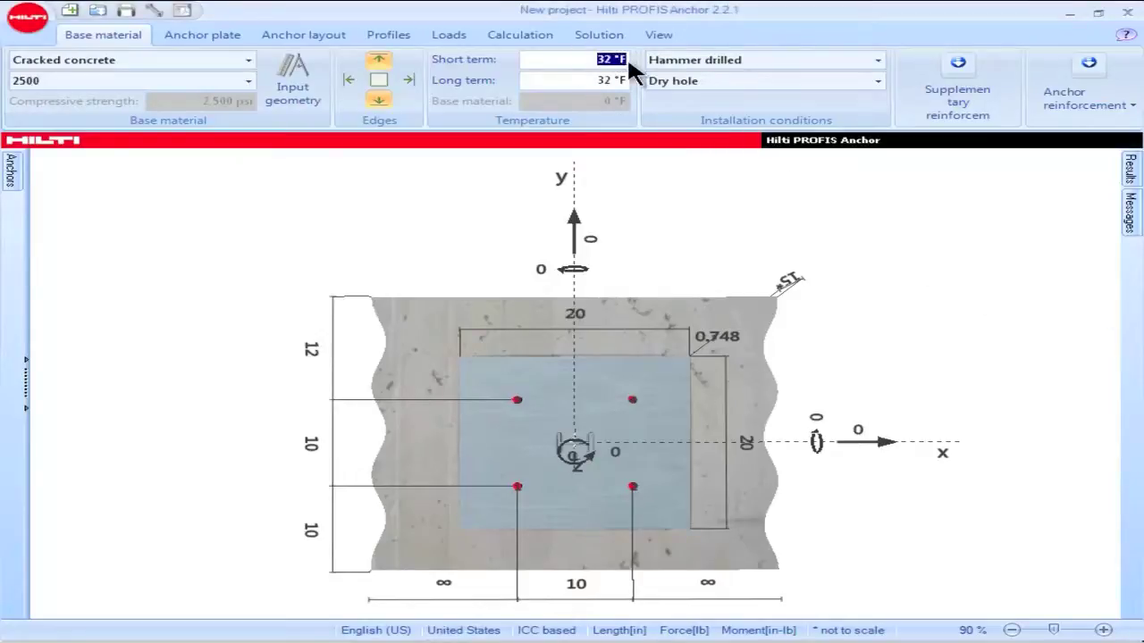
{"action": "type", "text": "176"}
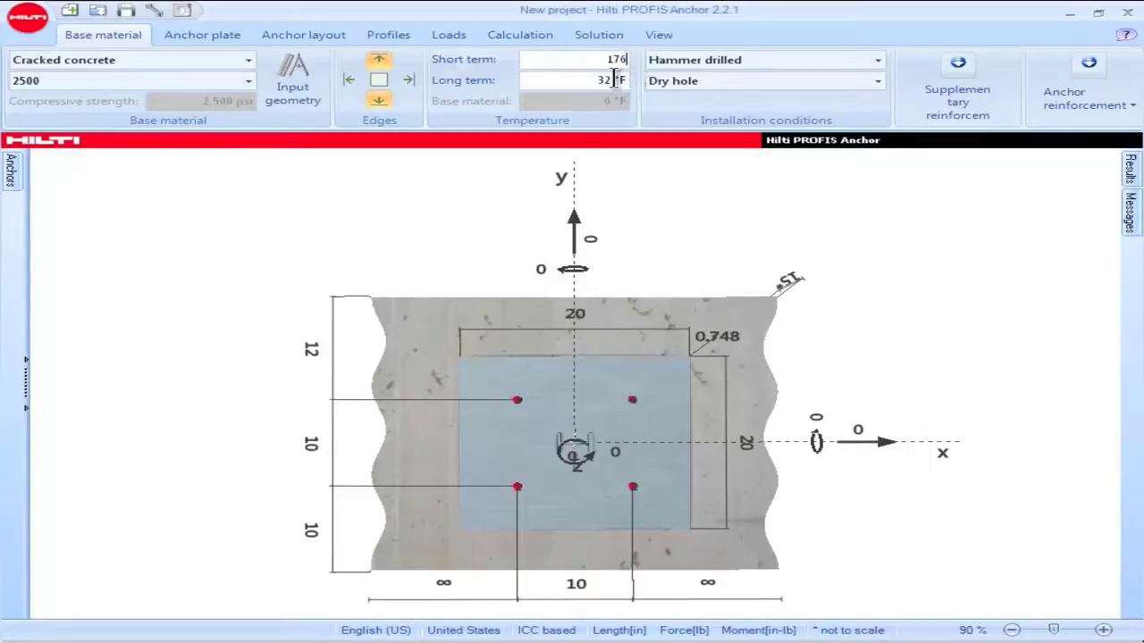
{"action": "left_click_drag", "start_coordinate": [590, 80], "coordinate": [633, 81]}
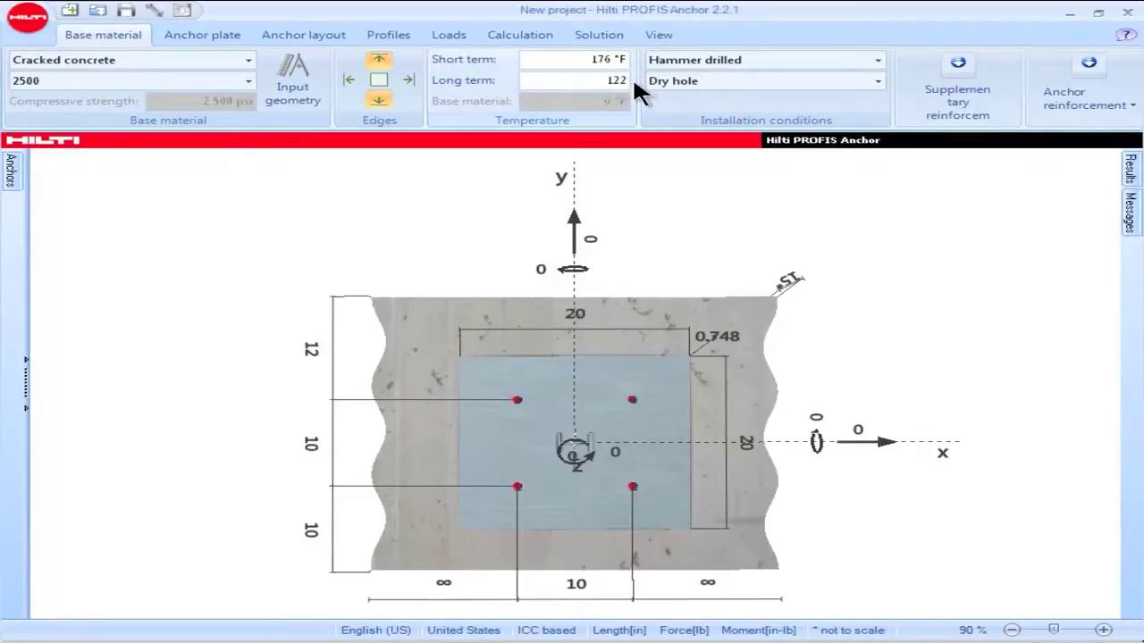
{"action": "key", "text": "Return"}
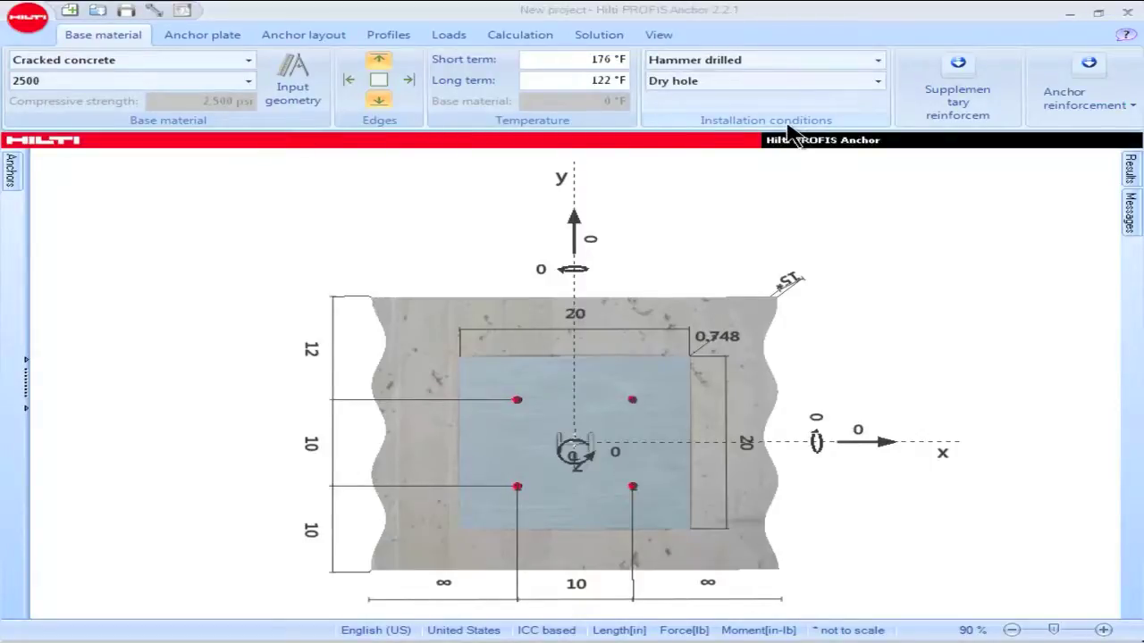
Review the drilling method and hole condition options, keeping Hammer drilled and Dry hole.
{"action": "left_click", "coordinate": [877, 61]}
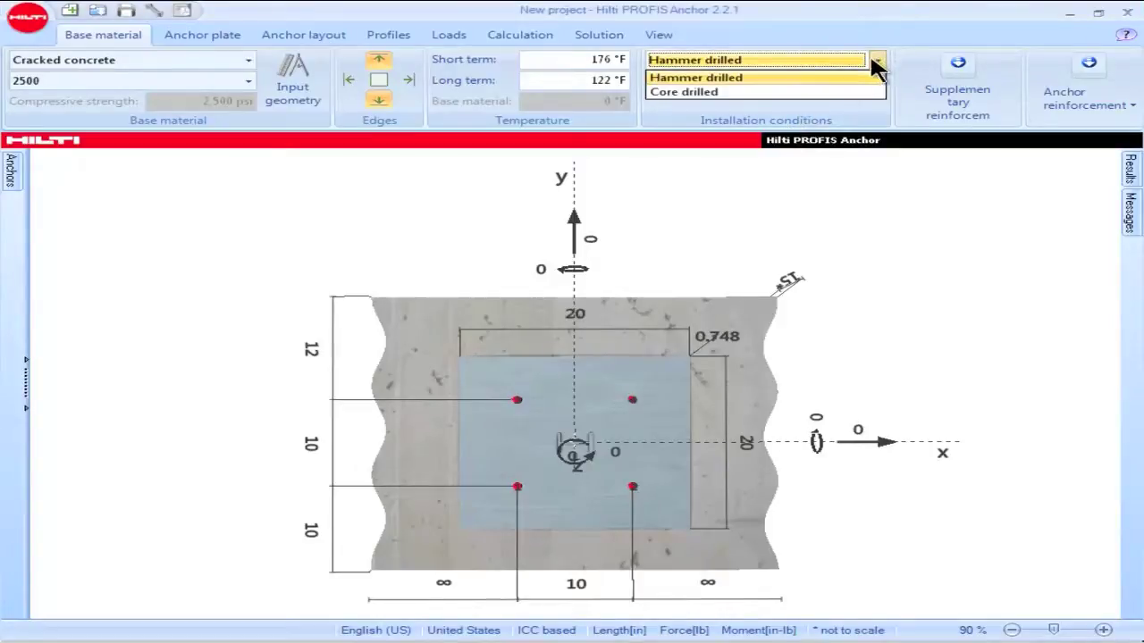
{"action": "left_click", "coordinate": [873, 76]}
{"action": "left_click", "coordinate": [876, 80]}
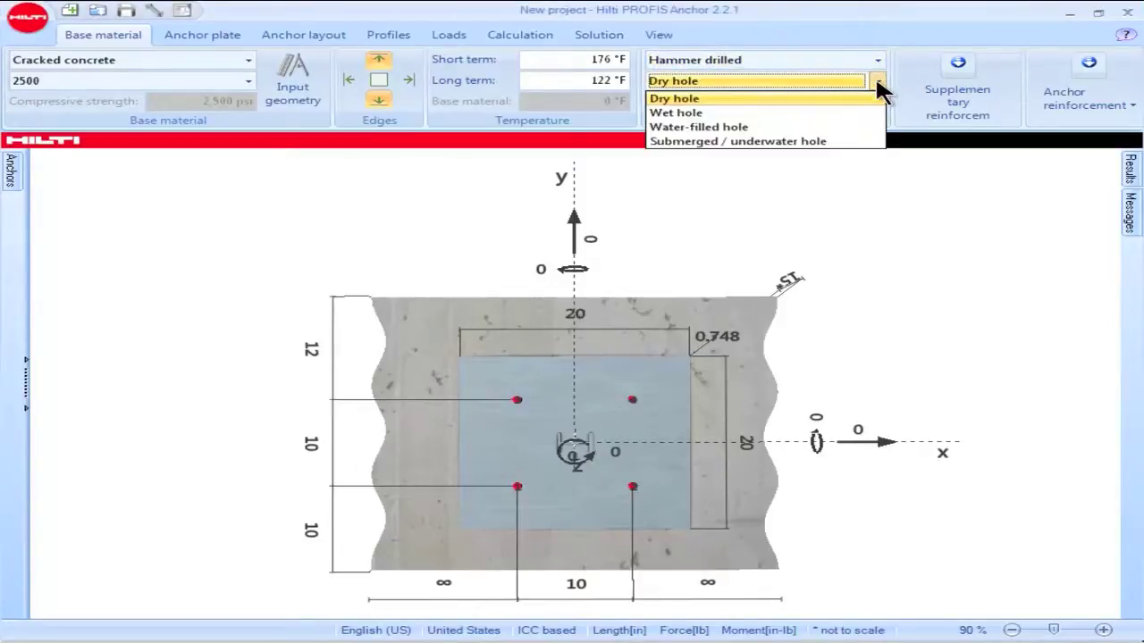
{"action": "left_click", "coordinate": [876, 80]}
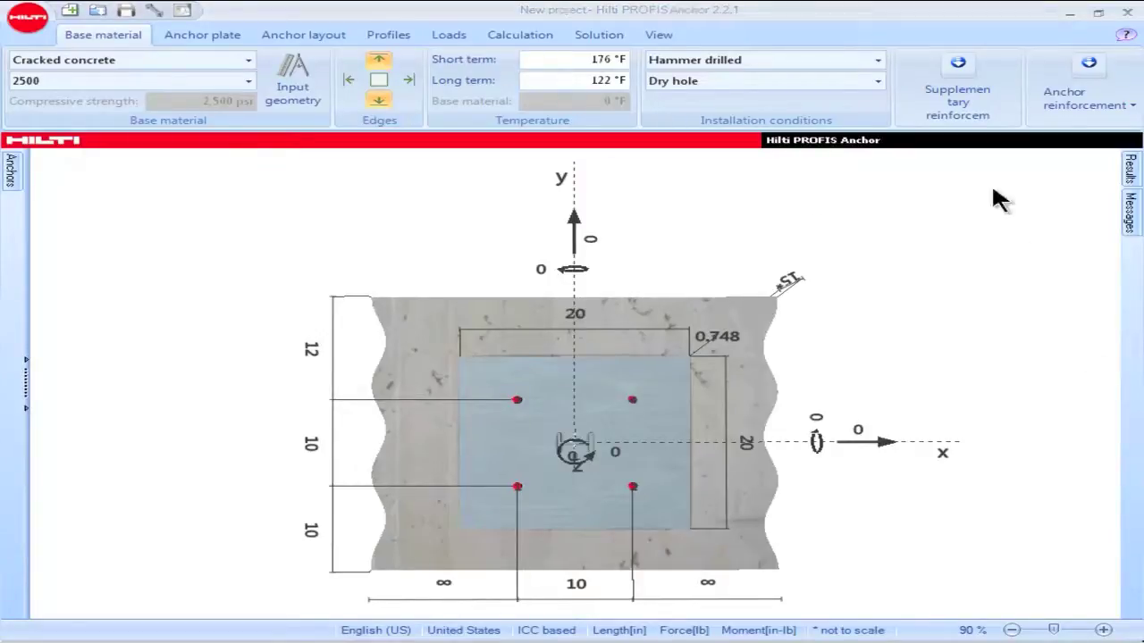
Review the supplementary reinforcement options, including the shear condition factor, keeping None or < no. 4 bar.
{"action": "left_click", "coordinate": [960, 104]}
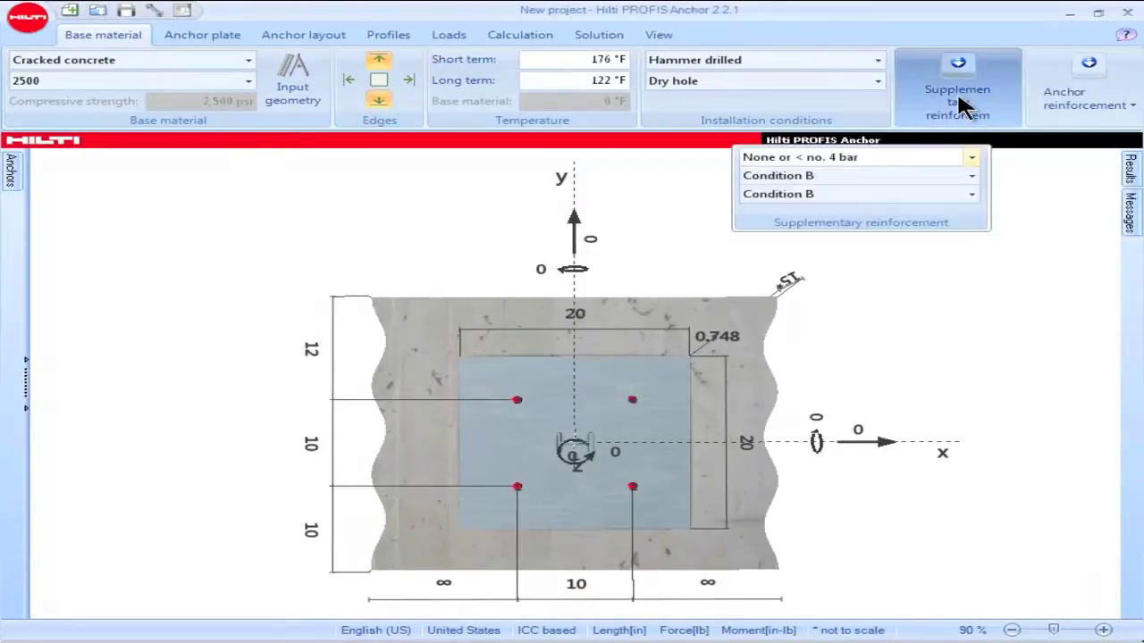
{"action": "mouse_move", "coordinate": [837, 176]}
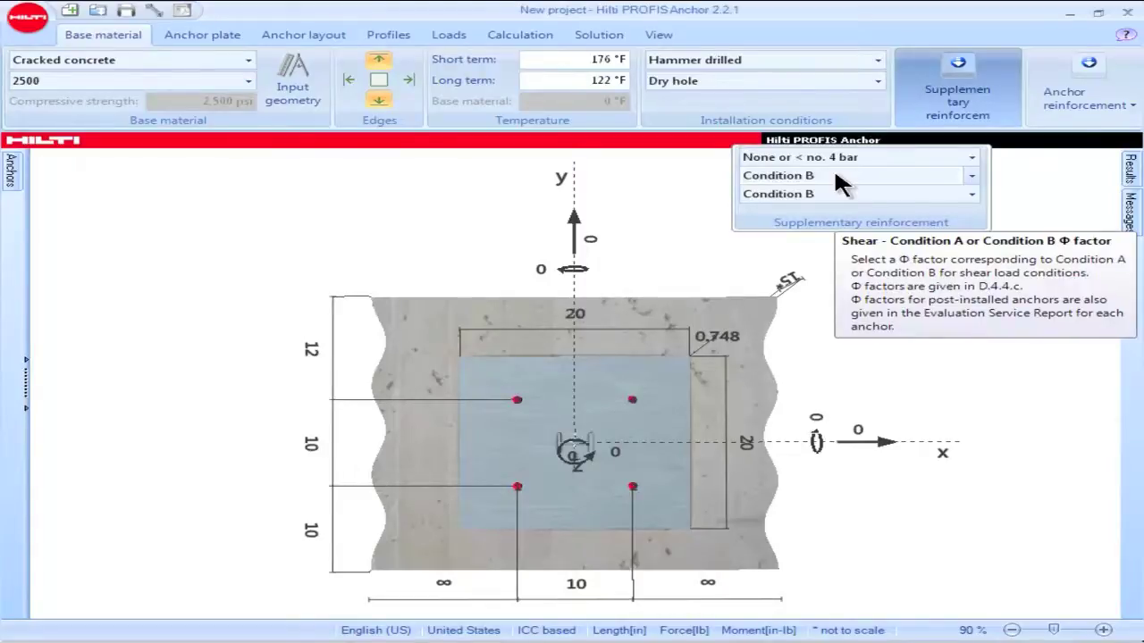
{"action": "left_click", "coordinate": [911, 156]}
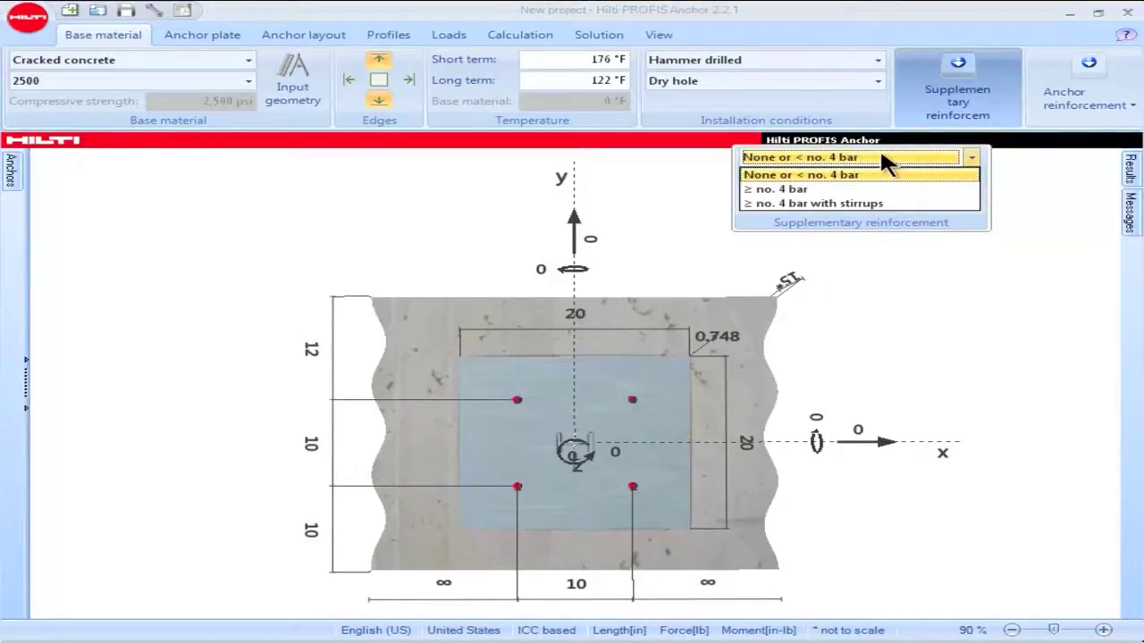
{"action": "left_click", "coordinate": [881, 155]}
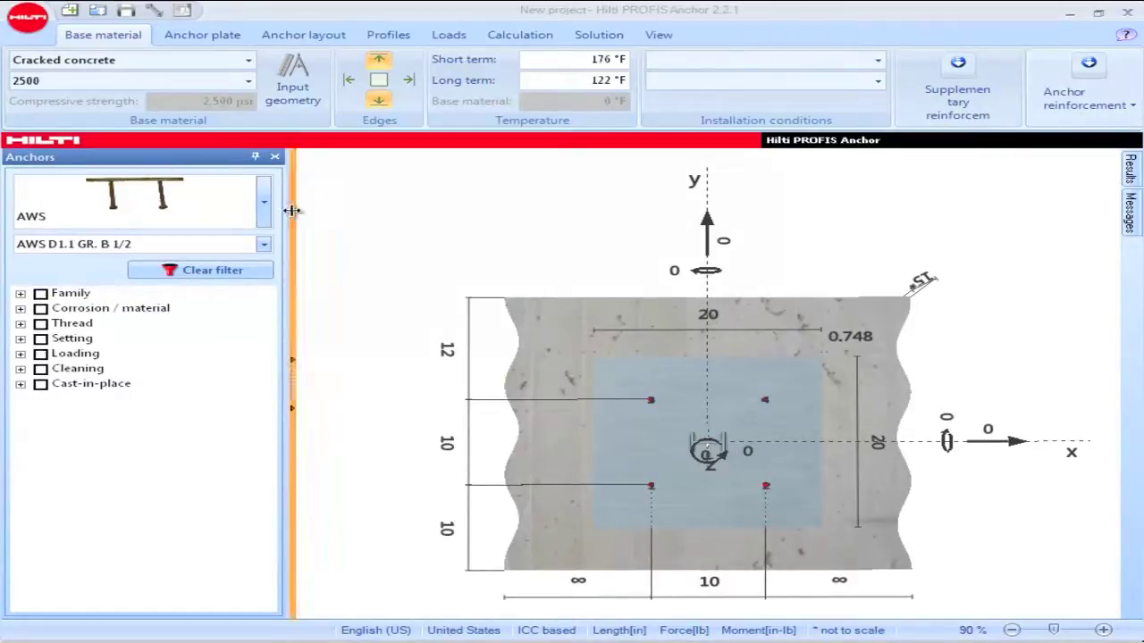
Keep the AWS cast-in-place anchor type and enable anchor reinforcement.
{"action": "left_click", "coordinate": [264, 203]}
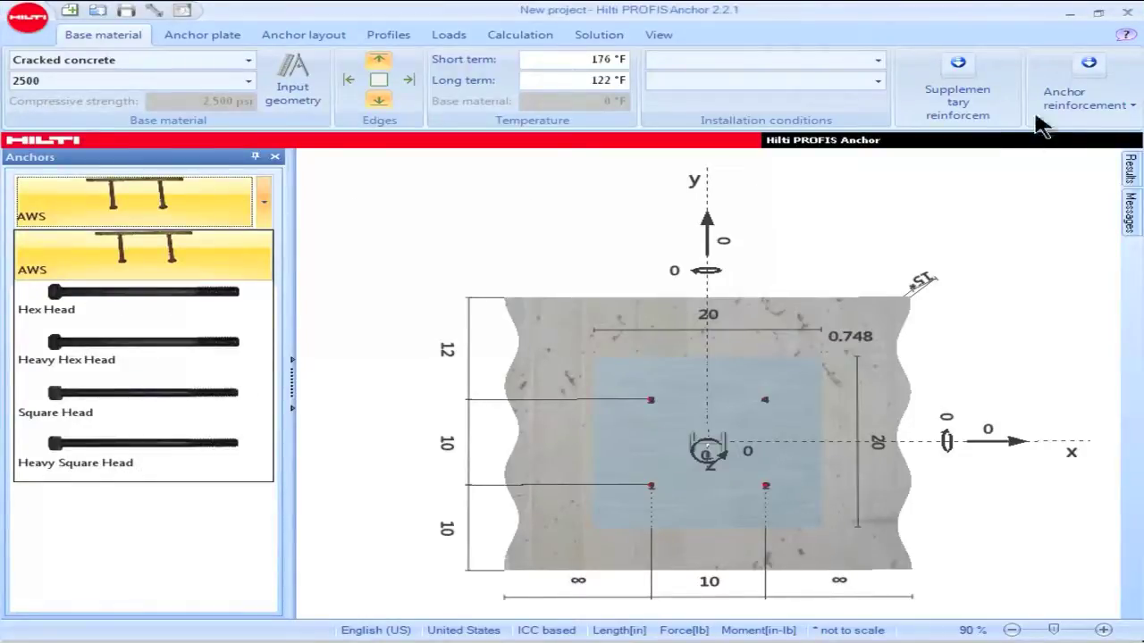
{"action": "left_click", "coordinate": [1084, 69]}
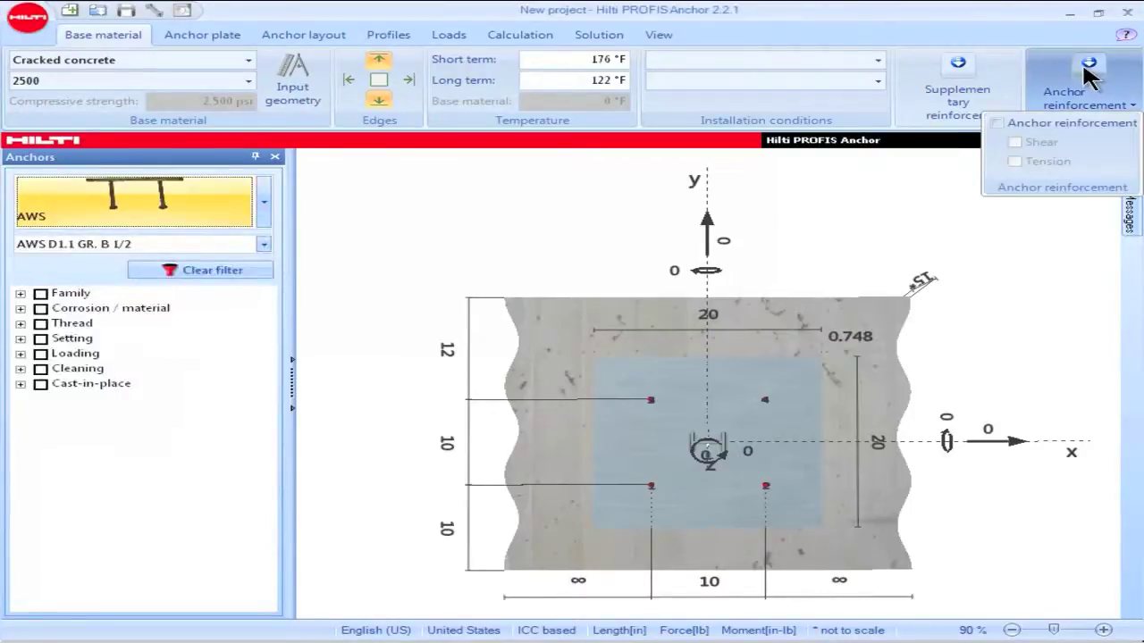
{"action": "left_click", "coordinate": [997, 123]}
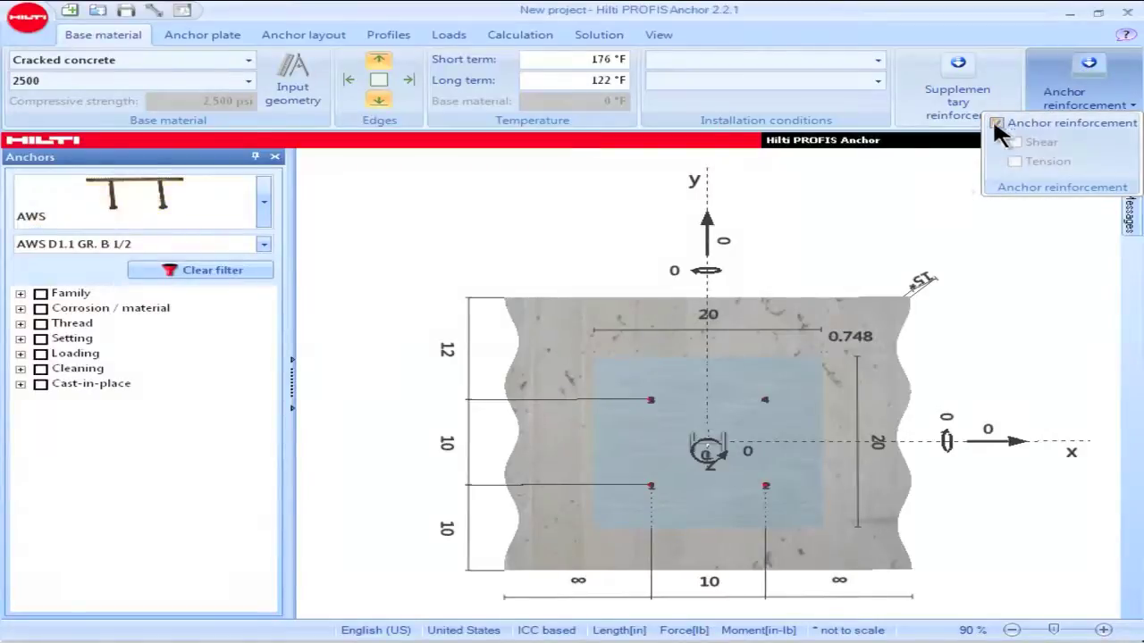